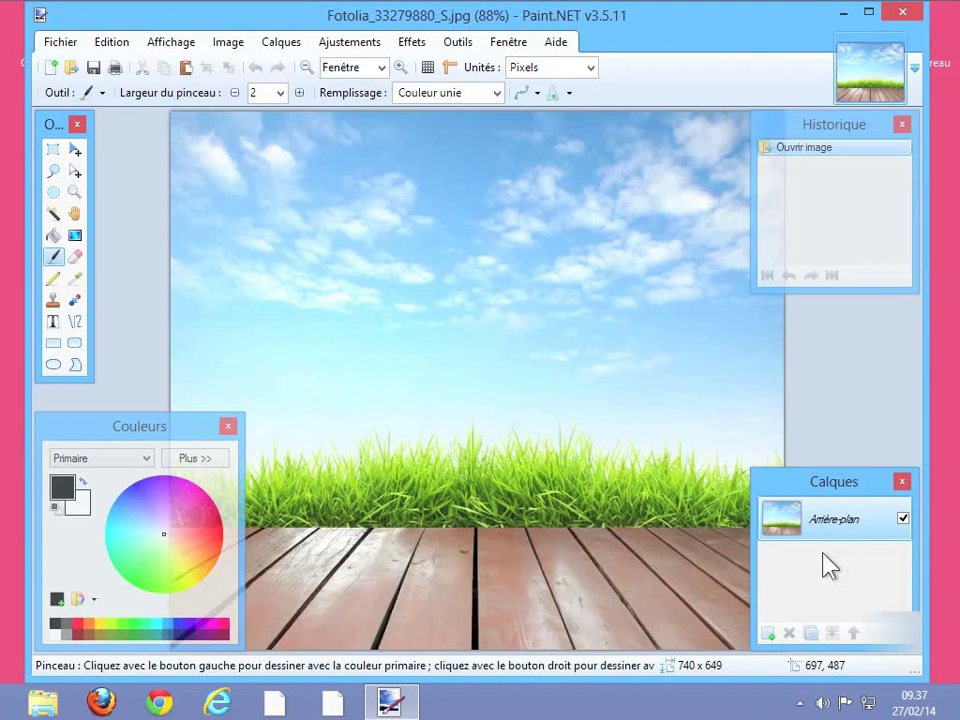
Add a new layer above the background photo and write the text "HomoTic" on it in the sky area
click(768, 634)
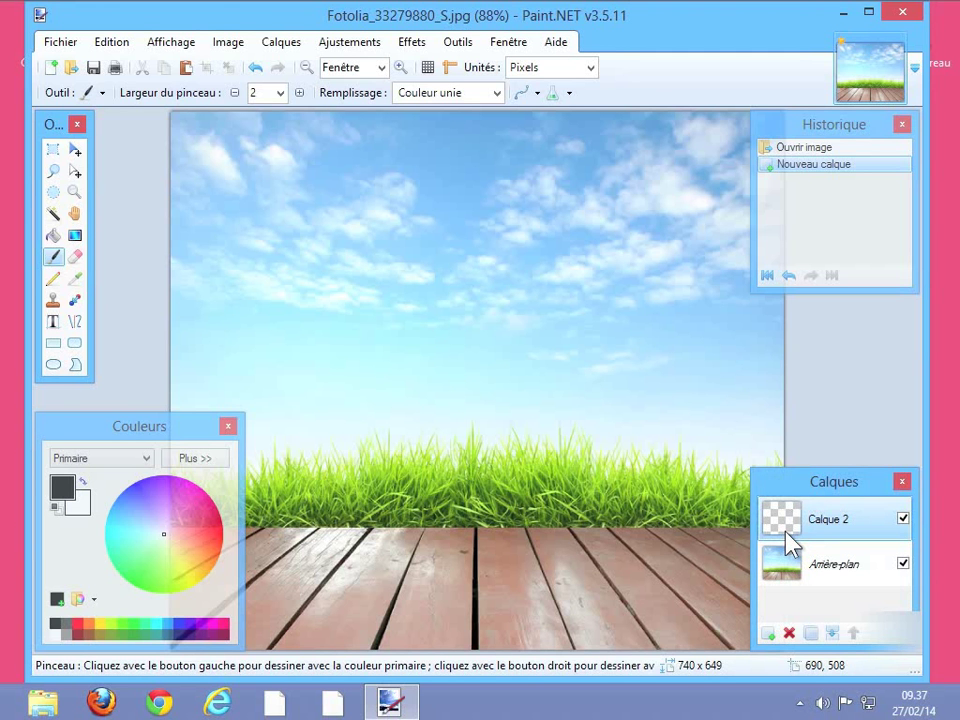
click(821, 561)
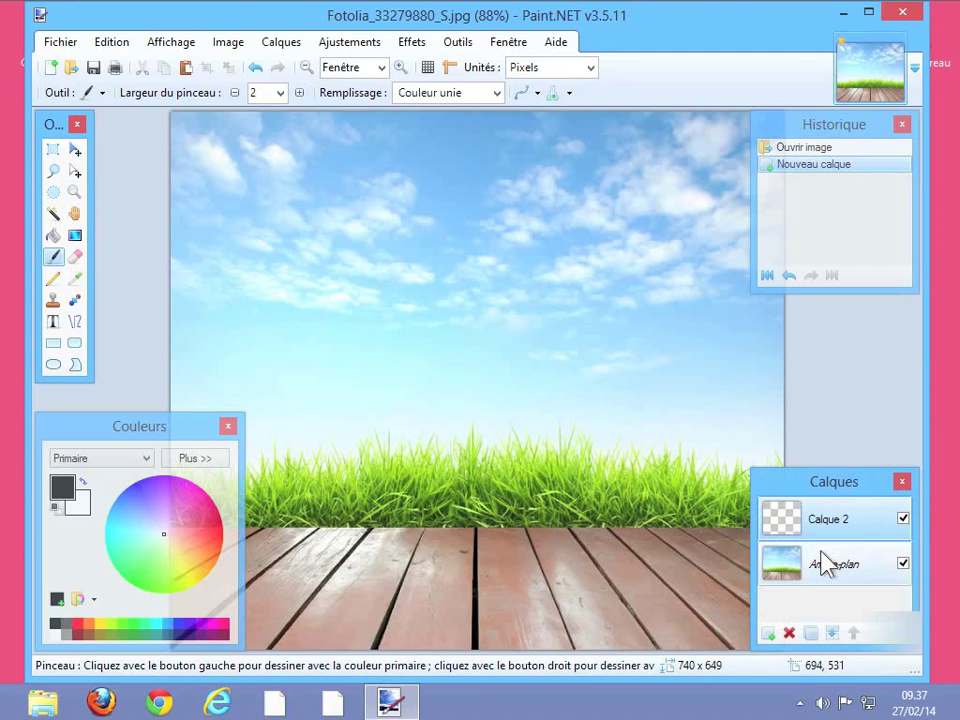
click(855, 535)
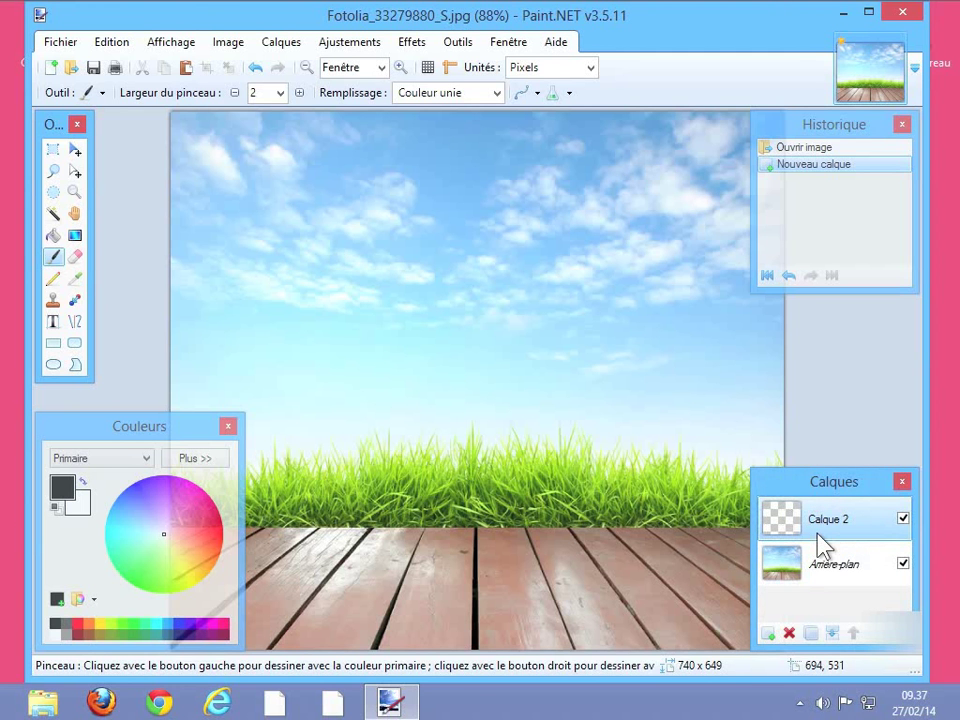
click(54, 324)
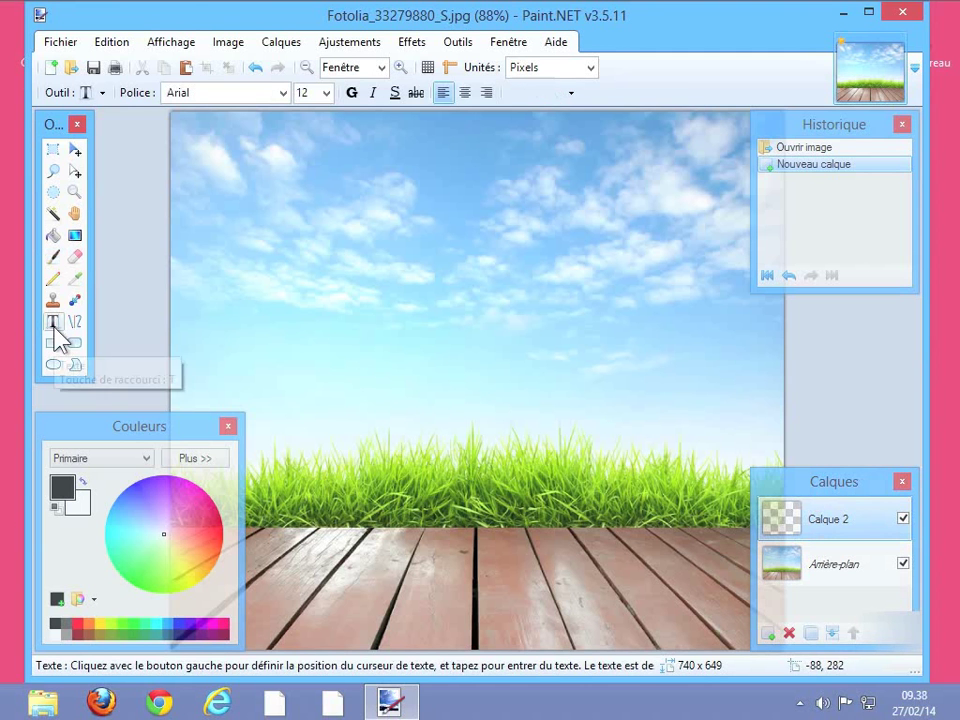
click(310, 330)
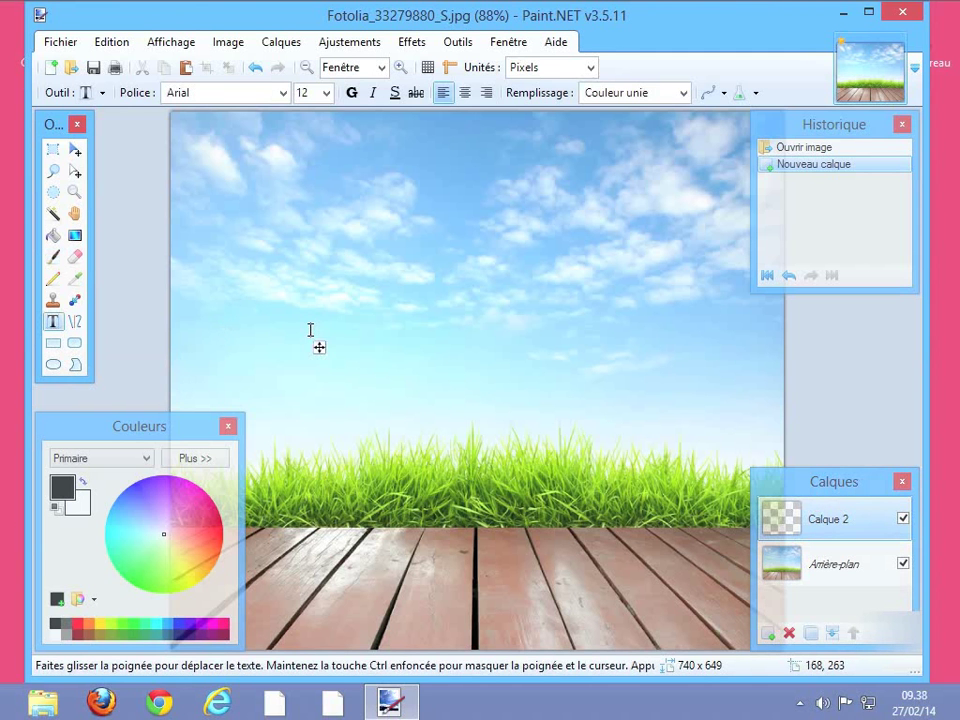
text(HomoT)
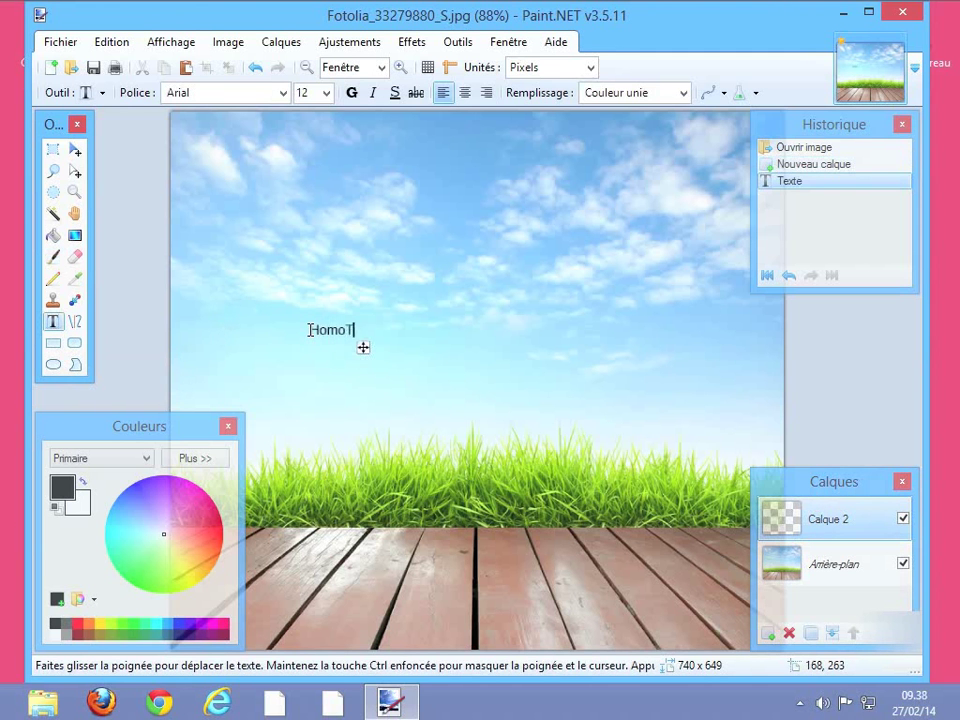
text(ic)
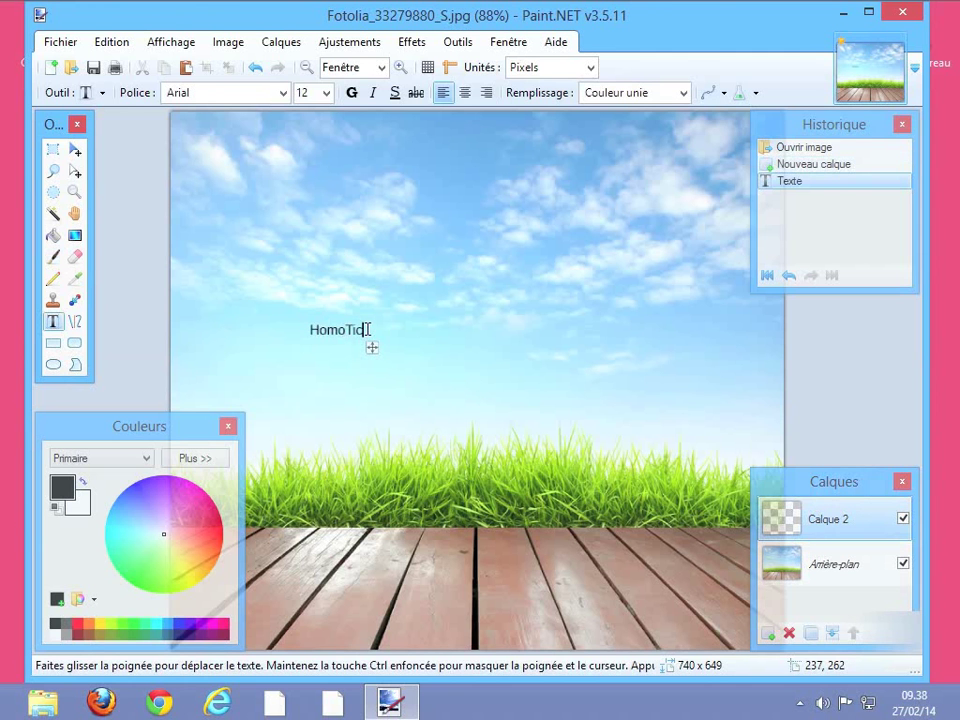
Restyle the "HomoTic" text at size 96 in red and centre it horizontally in the picture
click(326, 93)
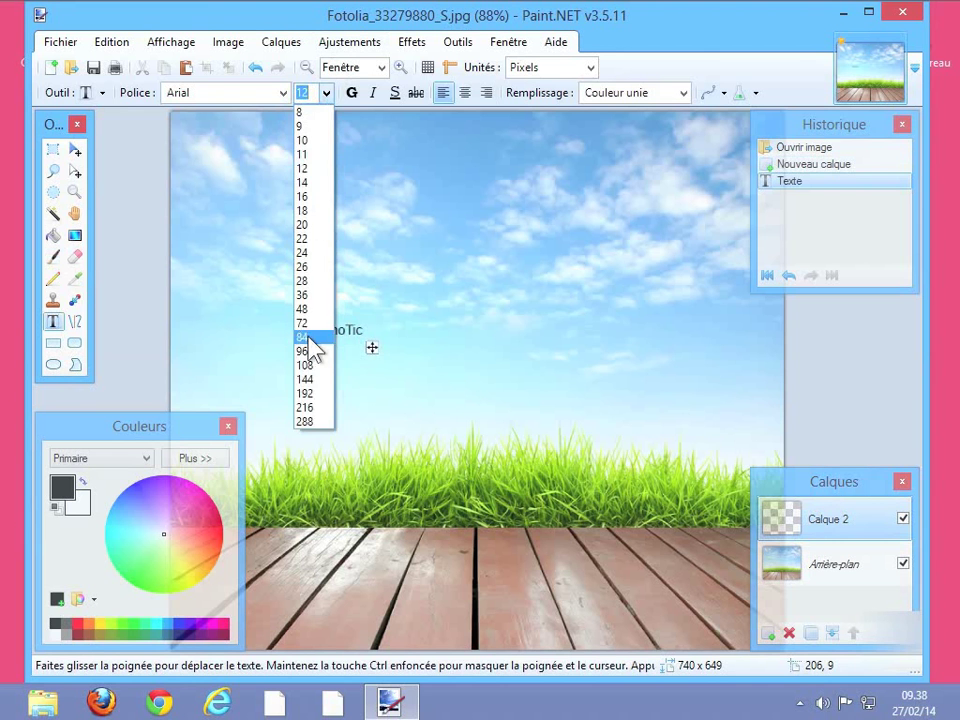
click(307, 351)
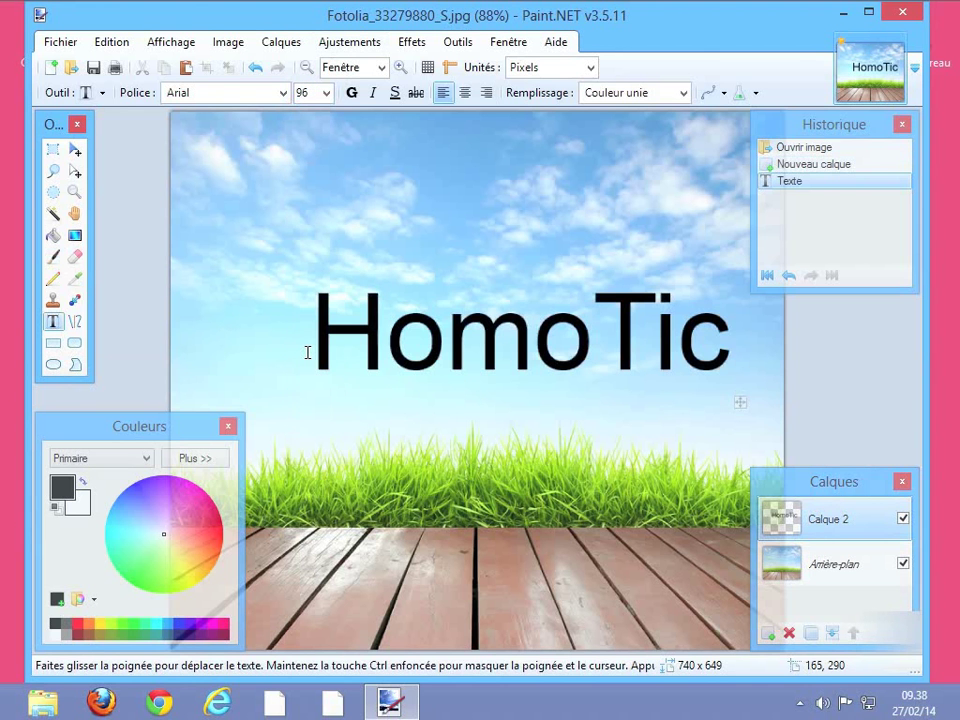
drag(741, 401, 698, 402)
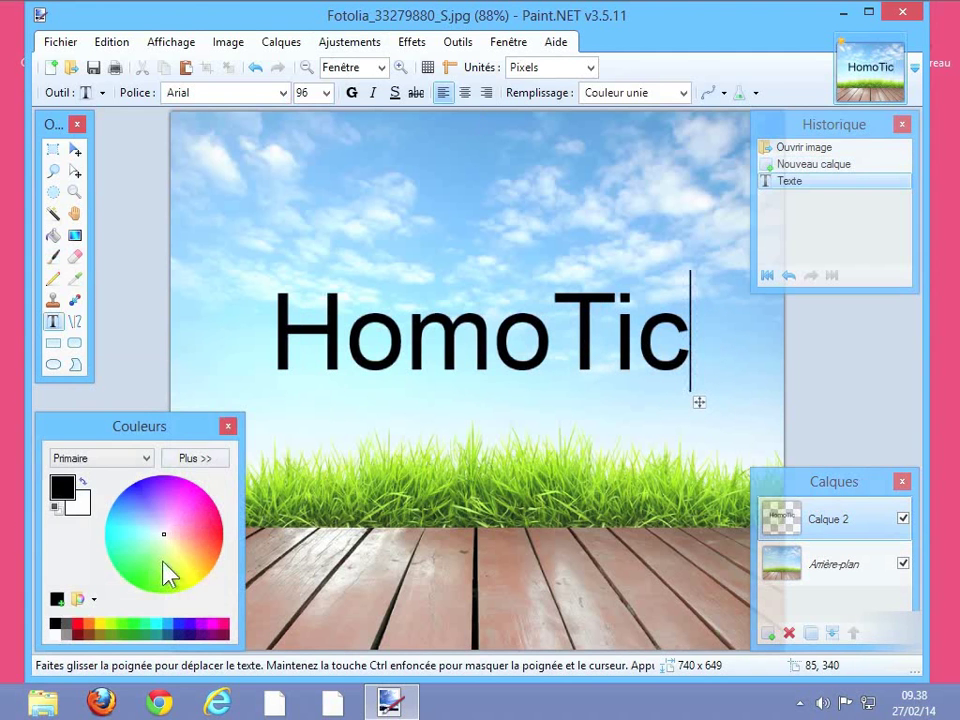
click(79, 628)
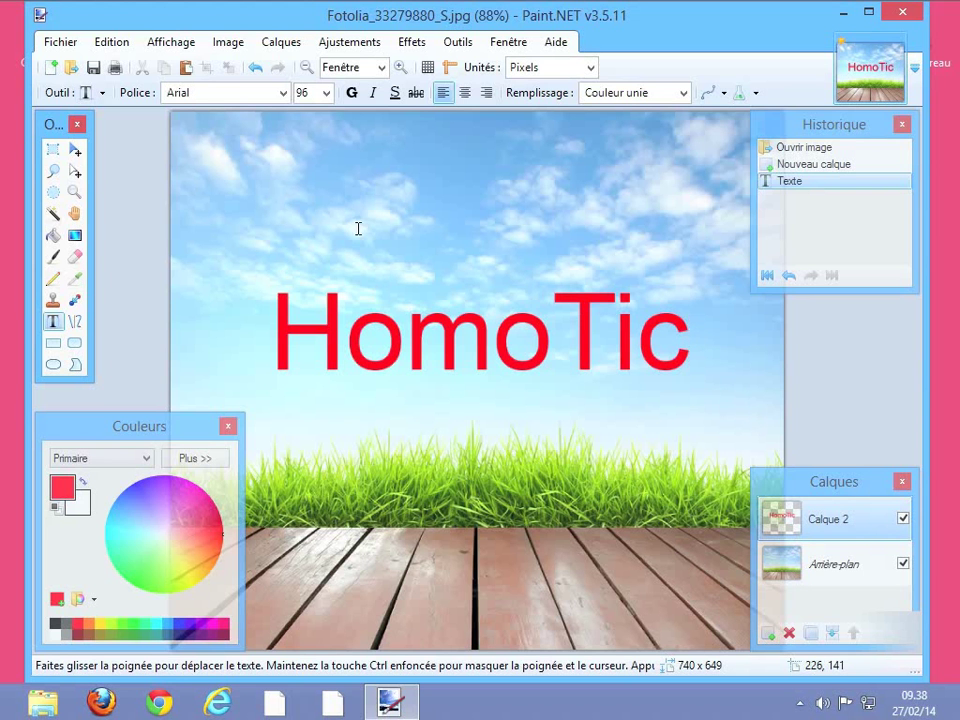
Select all of the text layer, squash its height to about 609 pixels and shift it slightly lower in the image
click(76, 152)
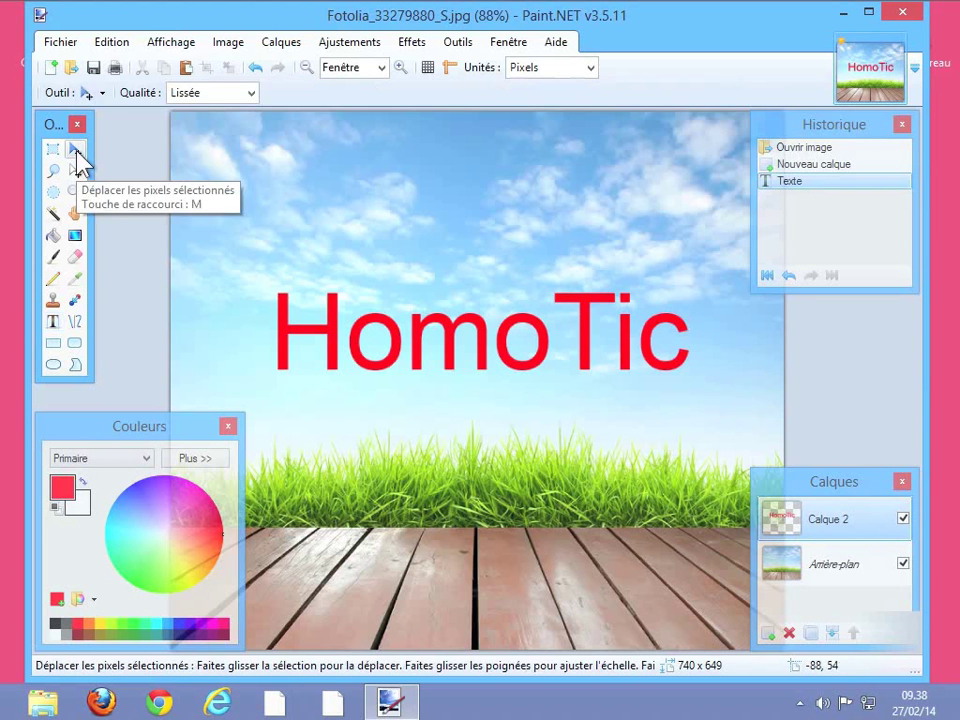
key(ctrl+a)
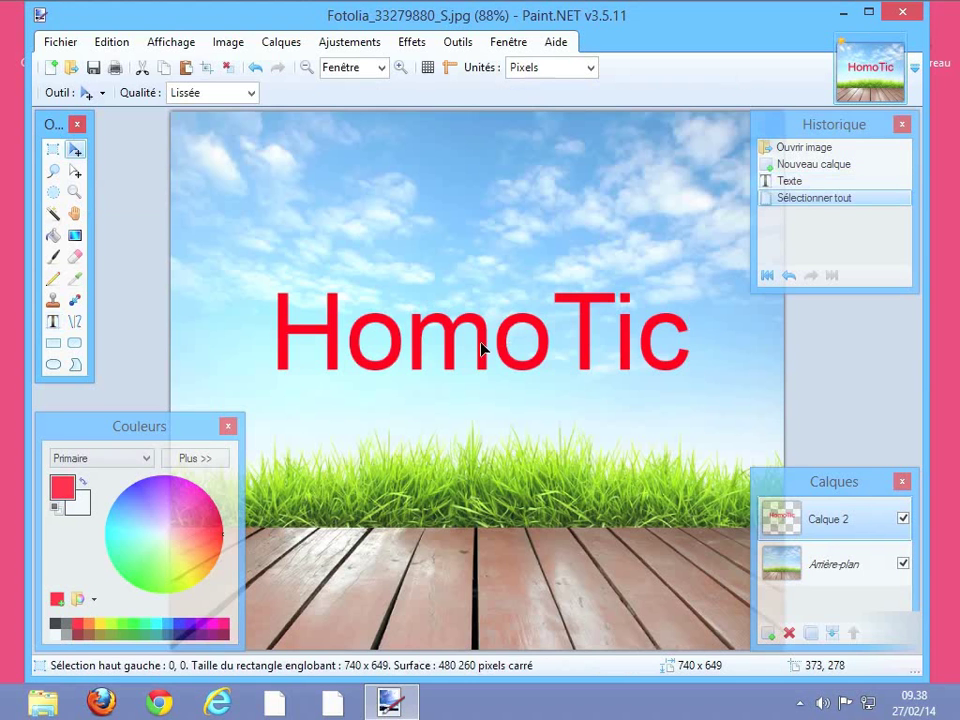
mouse_move(481, 347)
mouse_down()
mouse_move(518, 351)
mouse_move(522, 294)
mouse_move(439, 296)
mouse_move(499, 426)
mouse_move(510, 422)
mouse_move(491, 360)
mouse_move(479, 358)
mouse_move(492, 380)
mouse_move(474, 368)
mouse_up()
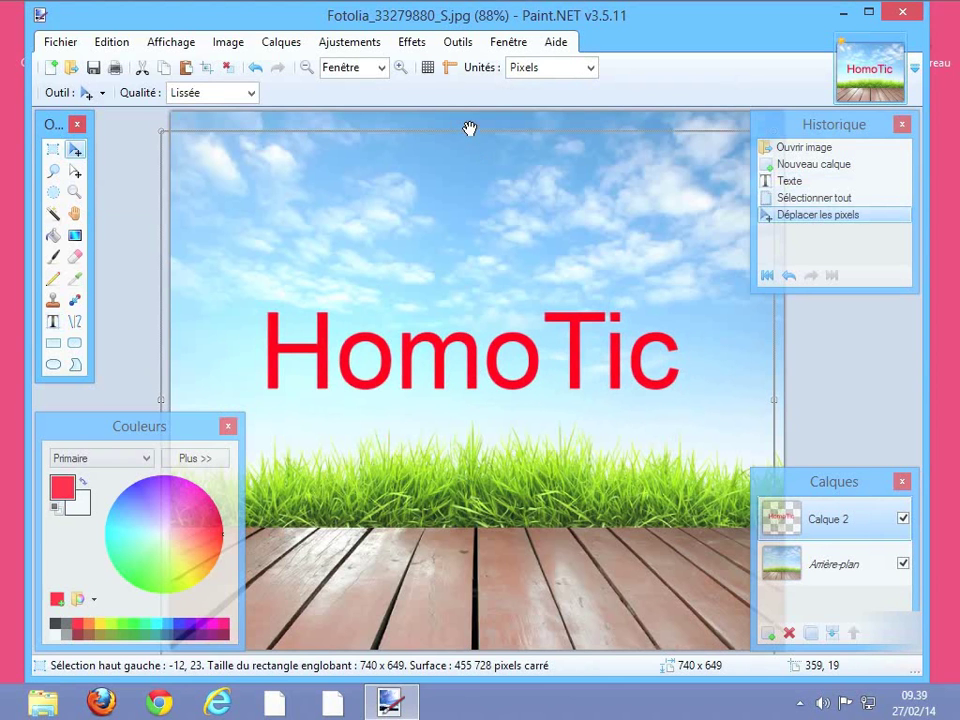
mouse_move(469, 129)
mouse_down()
mouse_move(461, 240)
mouse_move(470, 341)
mouse_move(466, 145)
mouse_up()
mouse_move(474, 395)
mouse_down()
mouse_move(479, 352)
mouse_move(485, 389)
mouse_up()
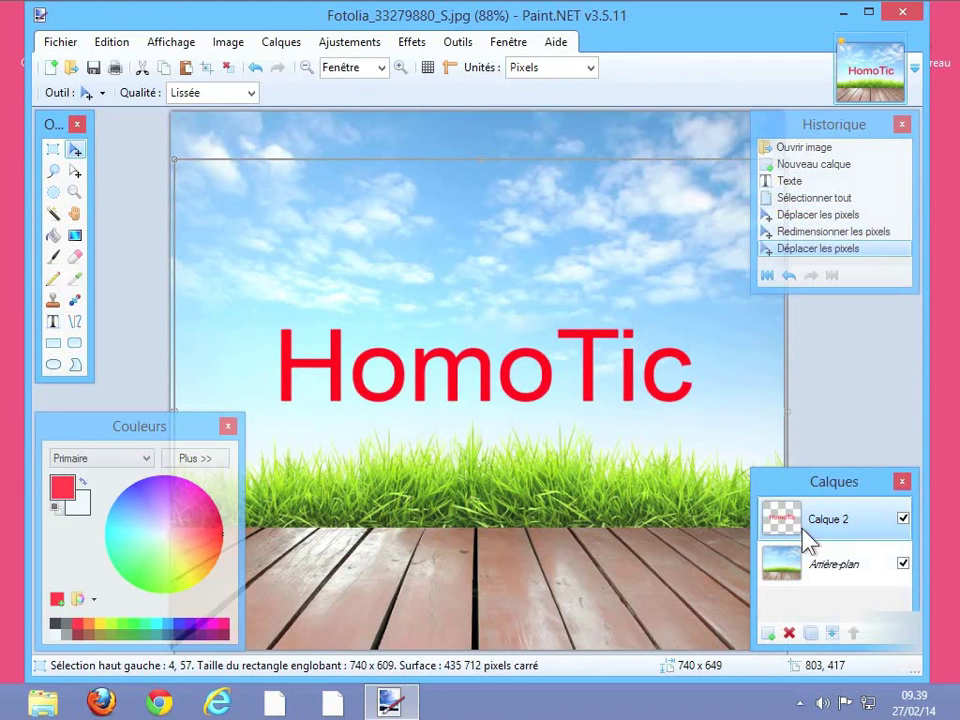
Hide and show again the text layer Calque 2, and do the same with the background layer
click(903, 519)
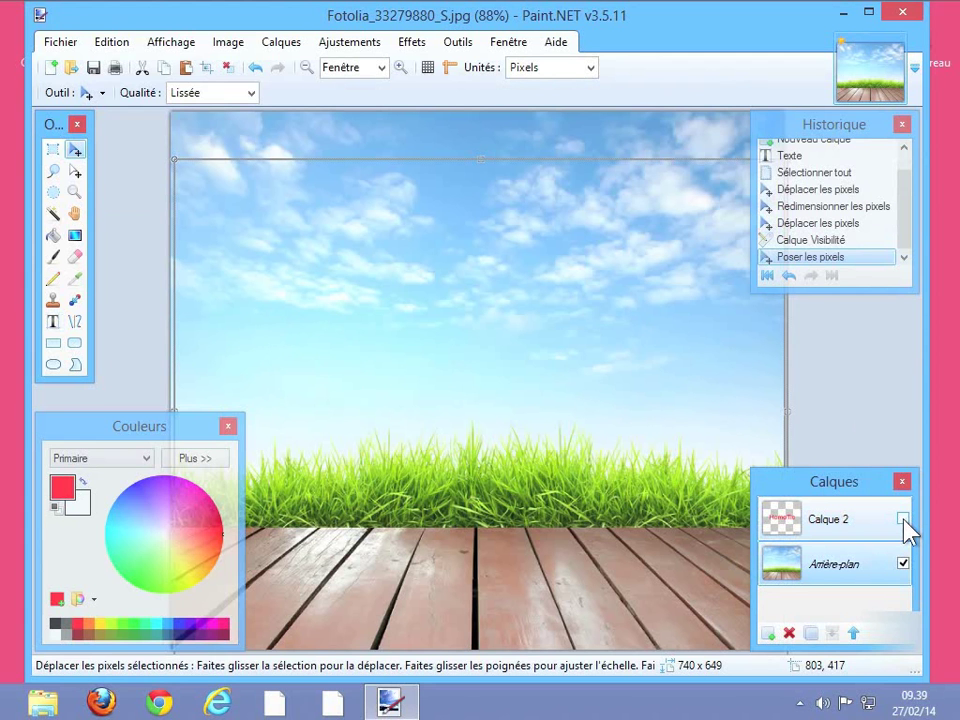
click(903, 519)
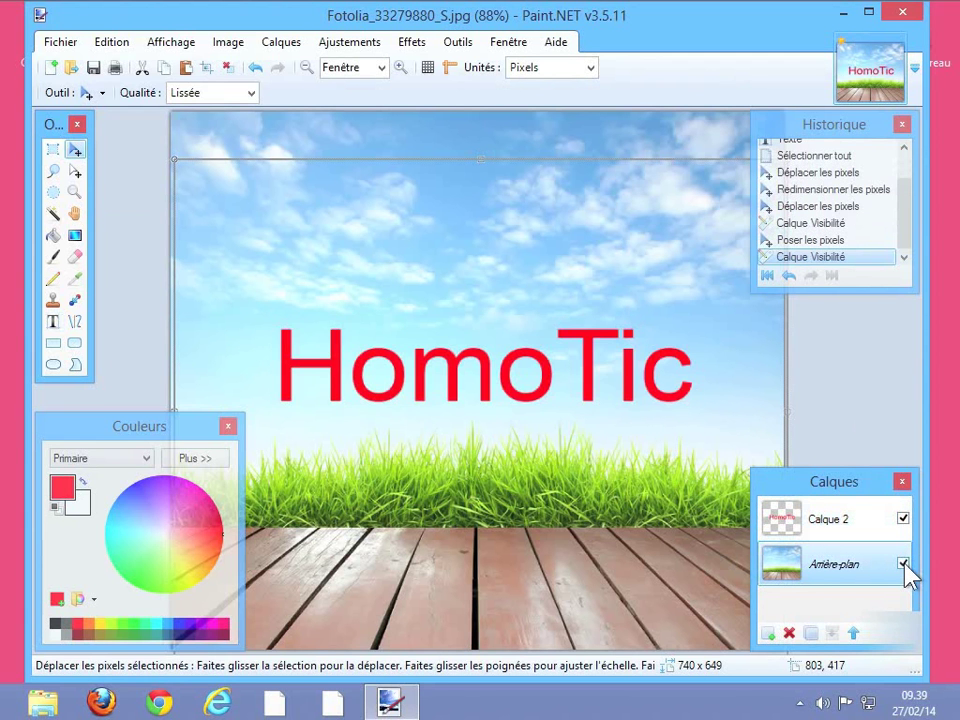
click(903, 564)
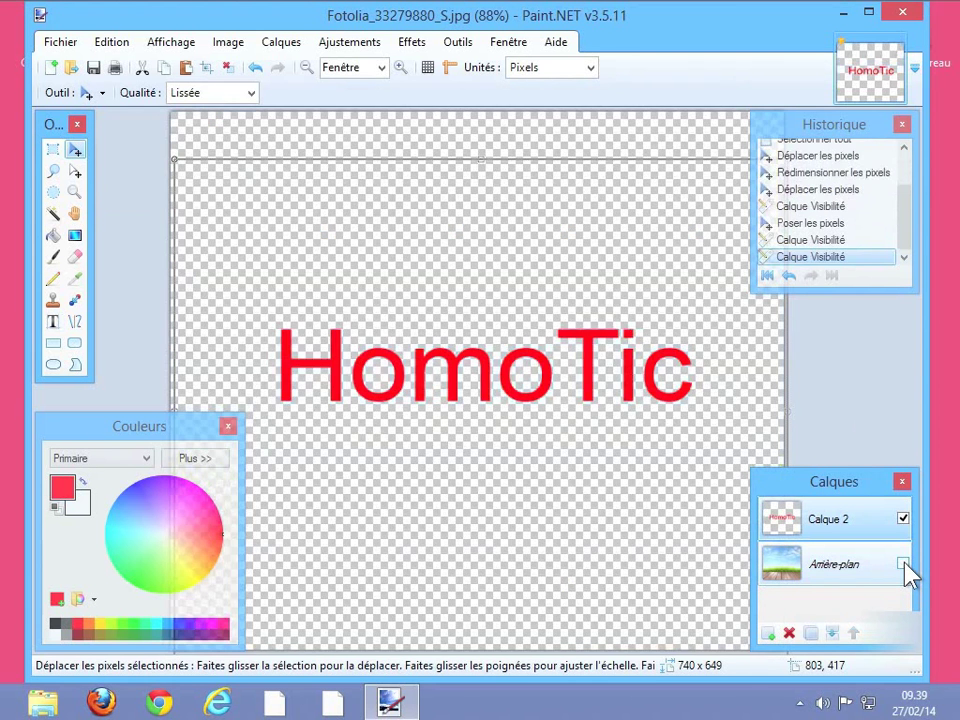
click(903, 564)
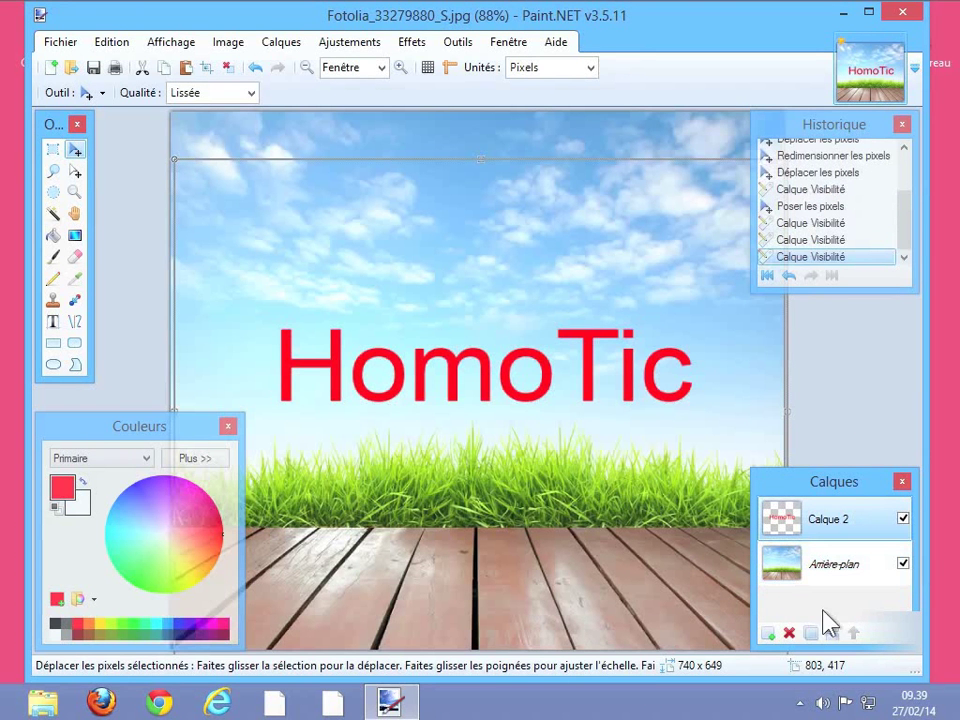
Add another layer and draw a filled black rounded rectangle about 579 by 172 pixels on it, covering the HomoTic text
click(765, 632)
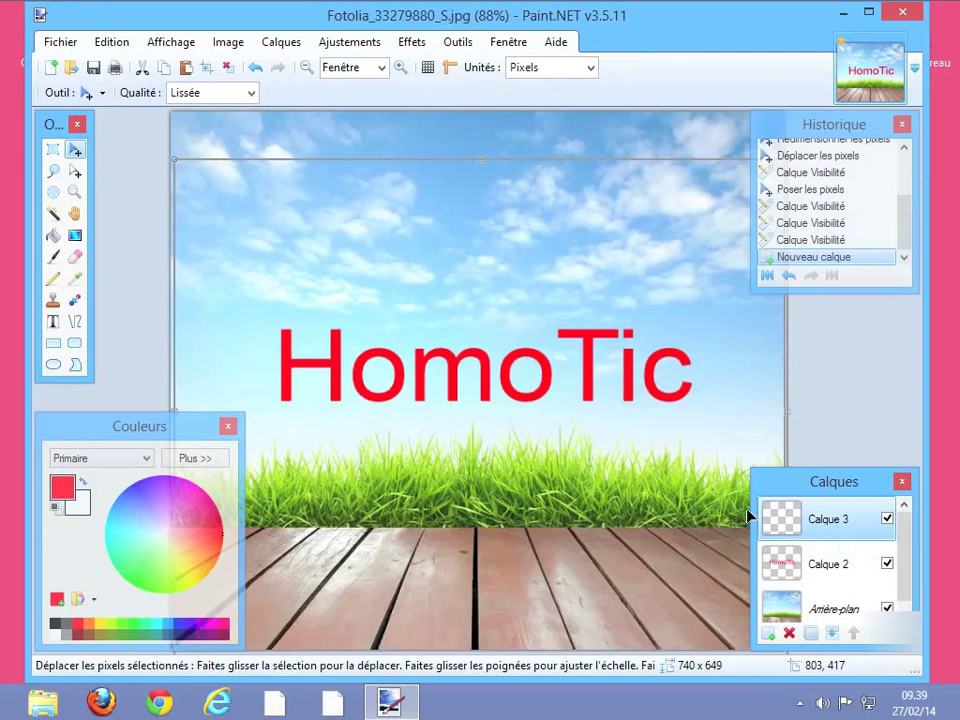
click(78, 343)
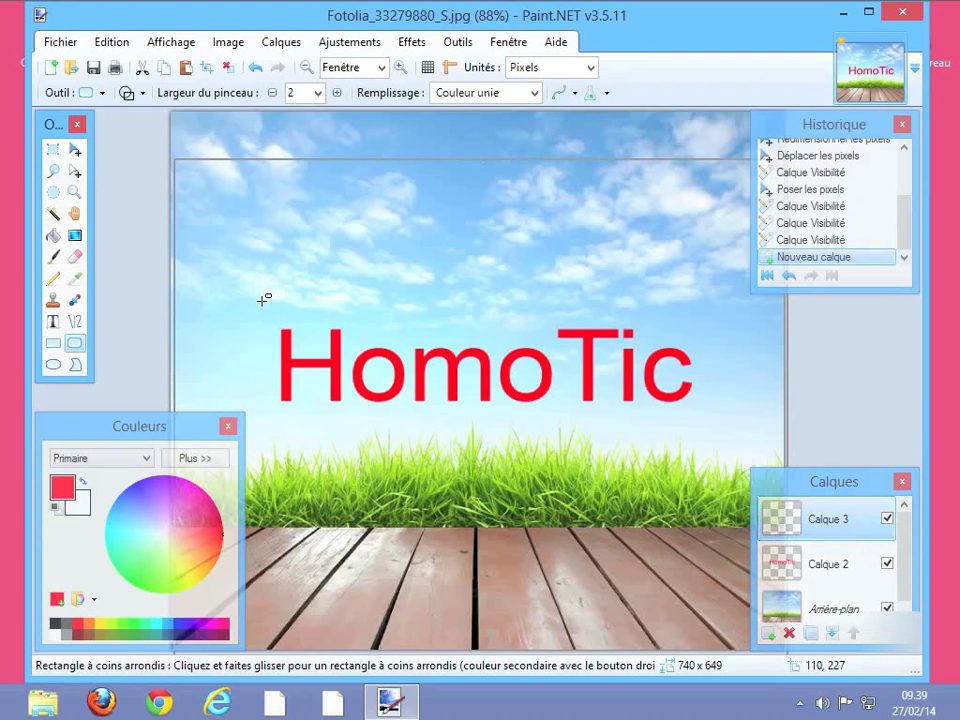
click(128, 93)
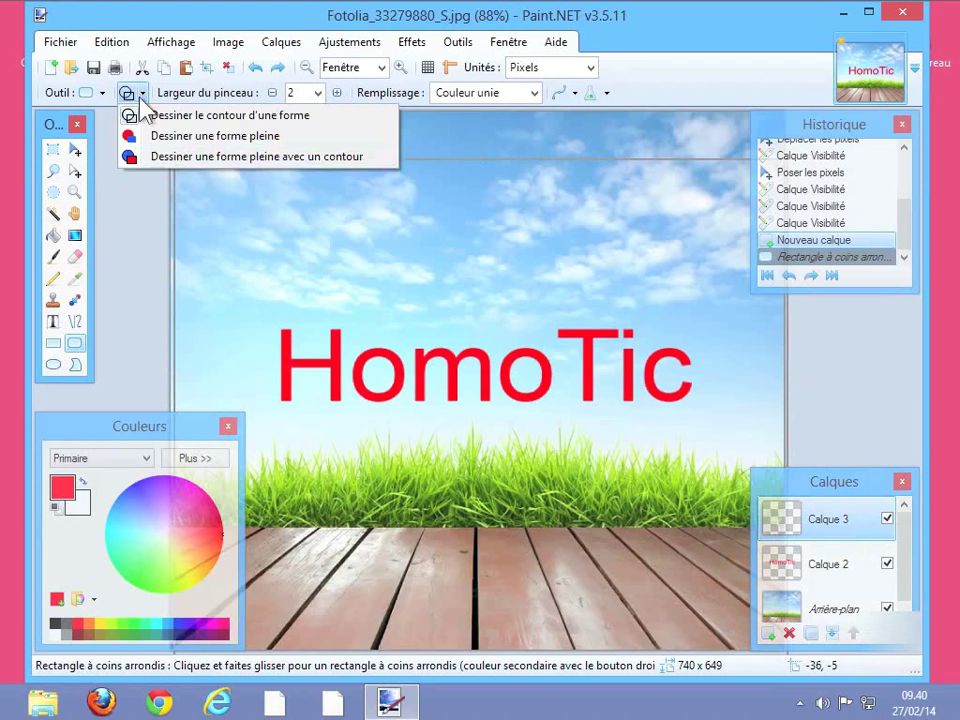
click(195, 136)
click(56, 626)
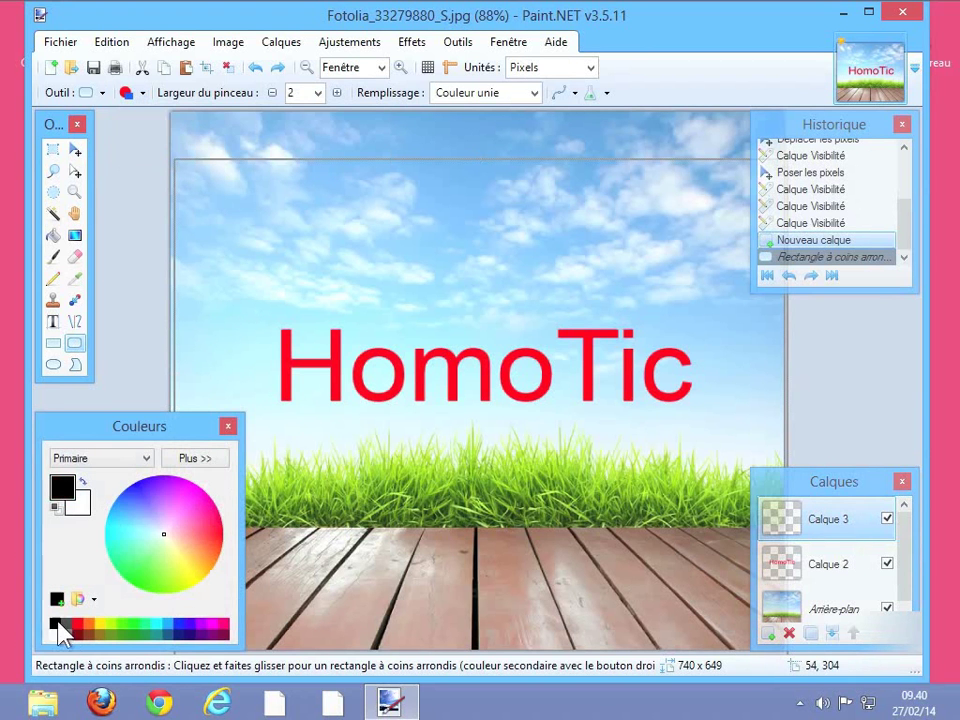
drag(242, 298, 722, 438)
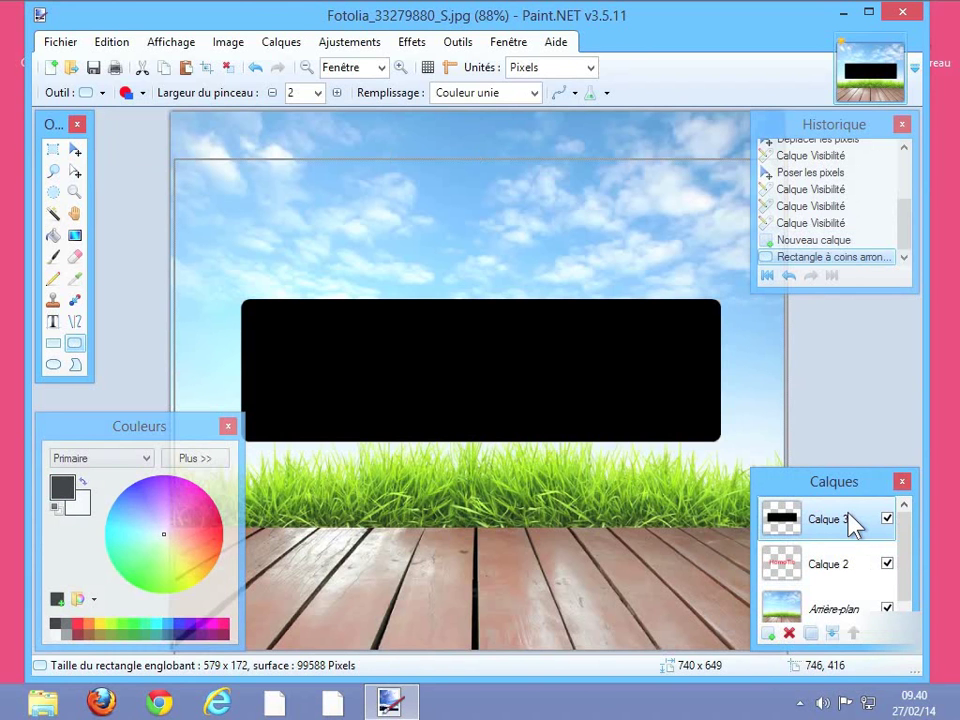
Raise the text layer Calque 2 above the black rectangle's layer in the layer order
click(818, 578)
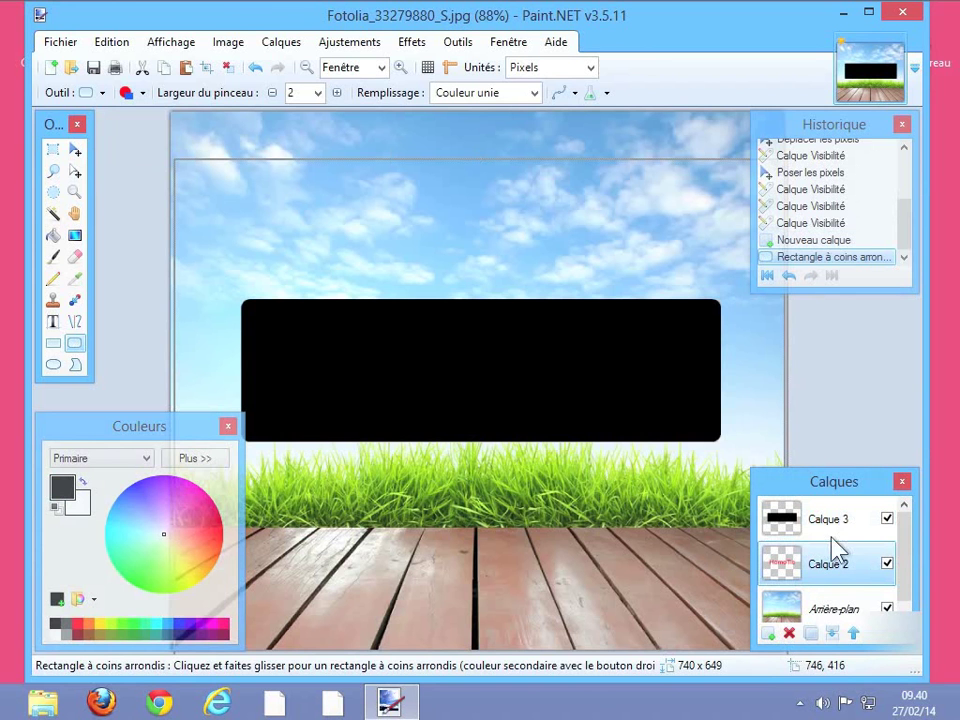
click(853, 633)
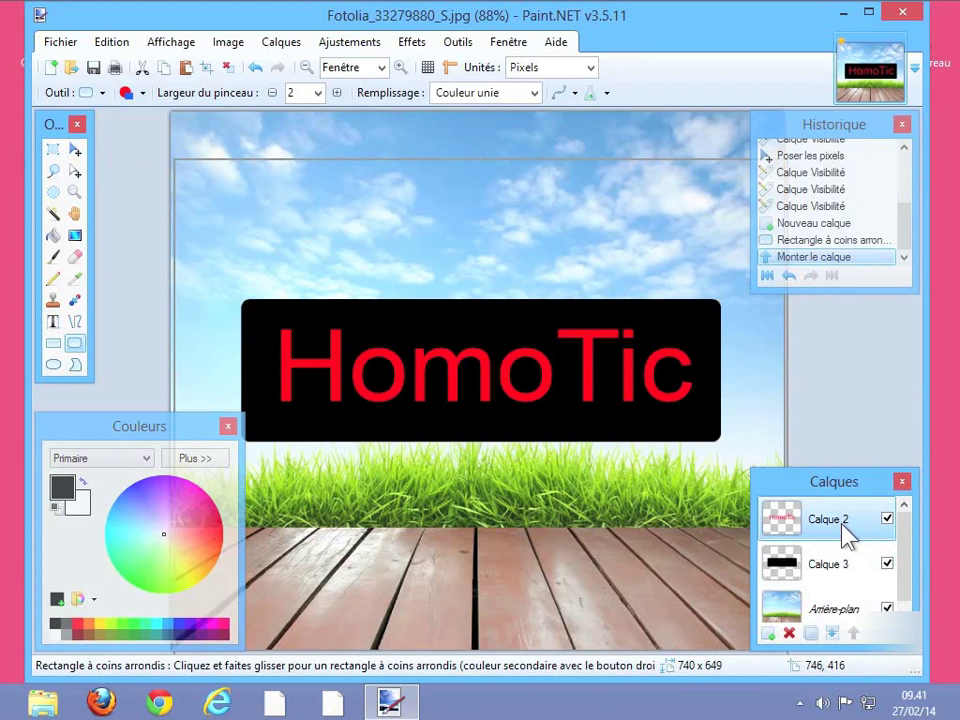
Duplicate the black rectangle's layer and move the copy about 28 pixels to the right and 26 pixels up
click(833, 576)
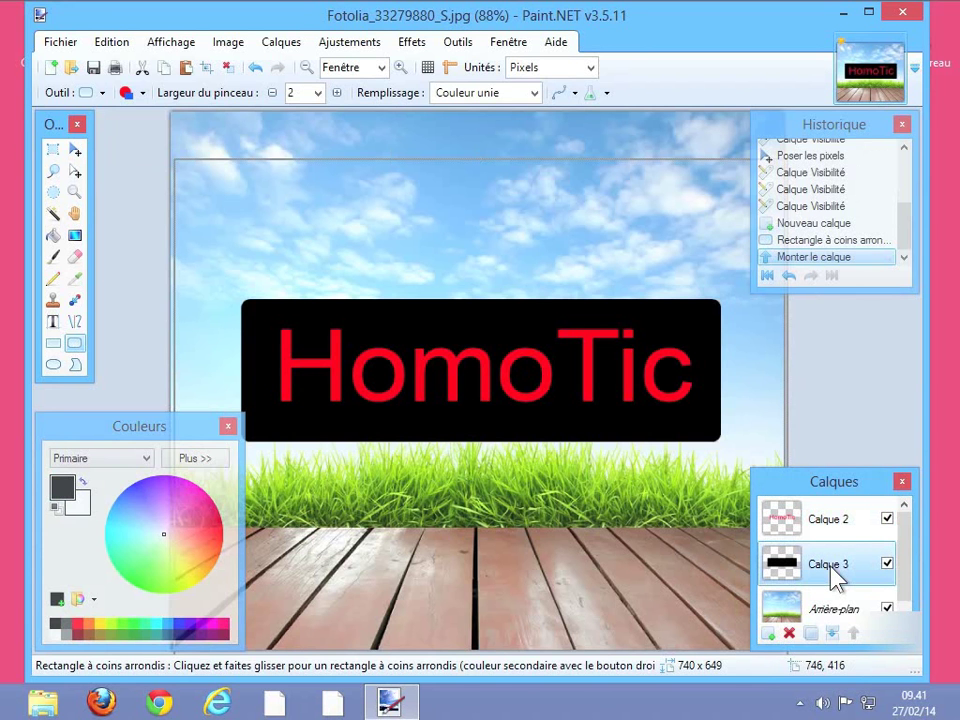
click(812, 633)
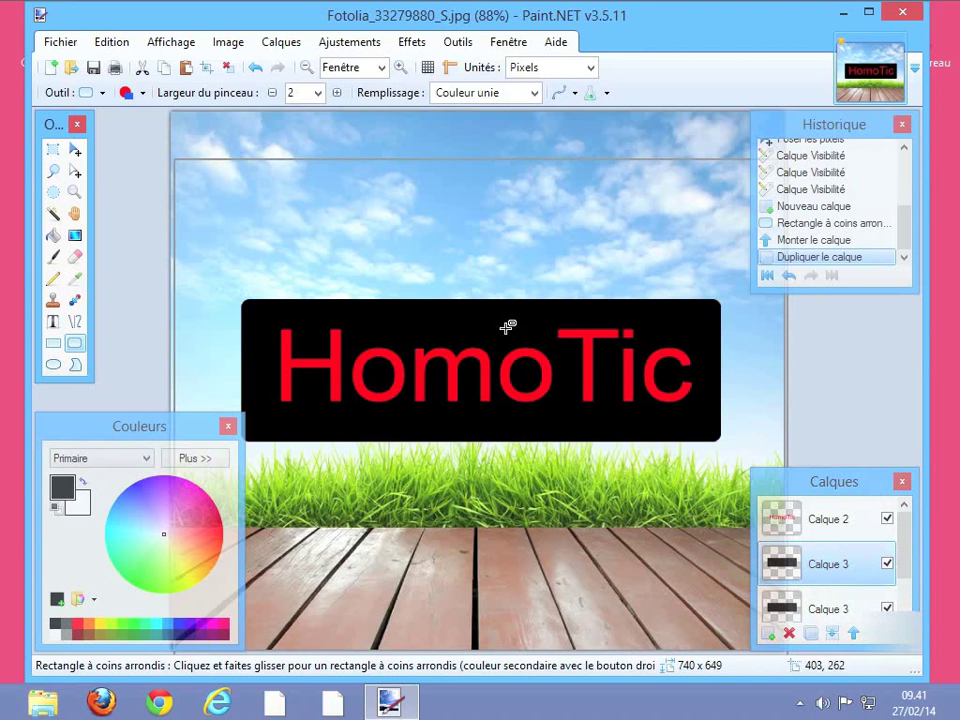
click(74, 149)
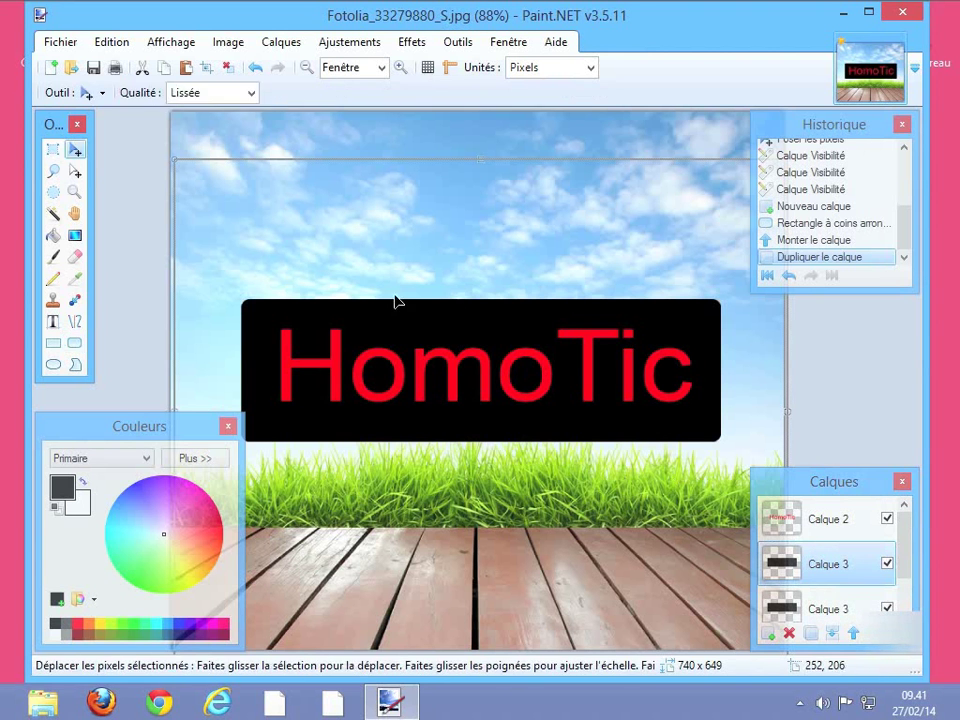
drag(429, 328, 450, 309)
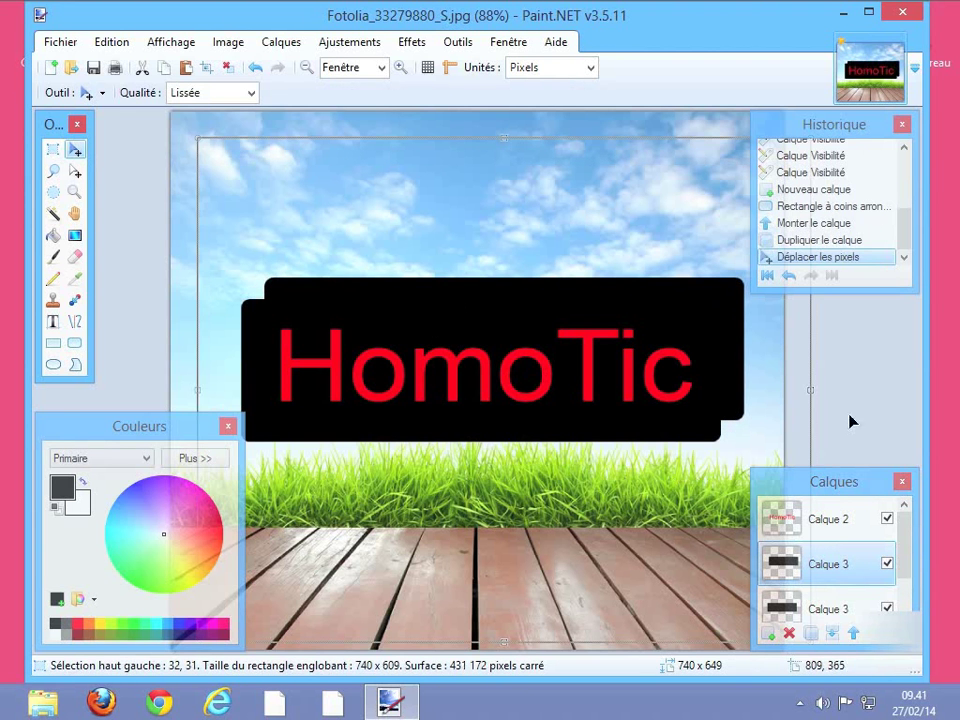
click(875, 401)
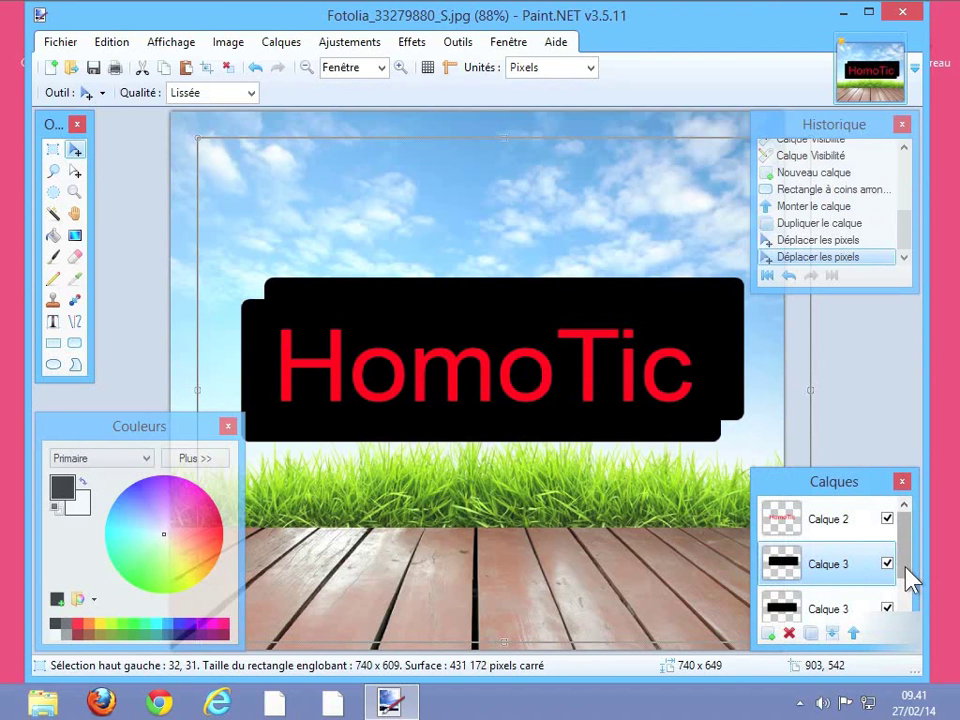
Rename the text layer Calque 2 as "HomoTic"
click(835, 533)
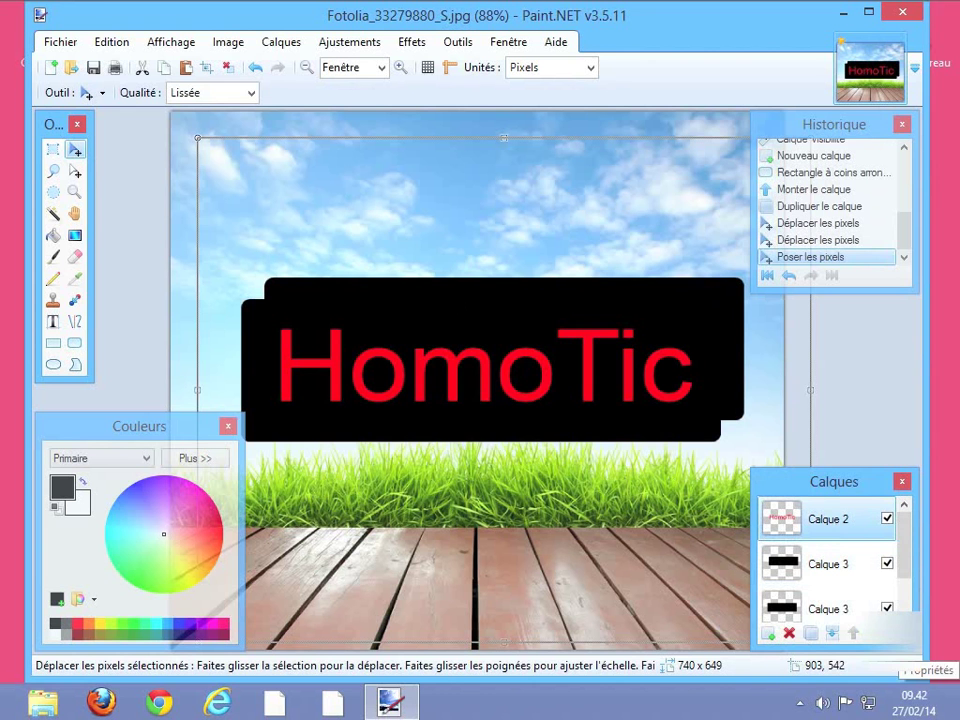
click(897, 633)
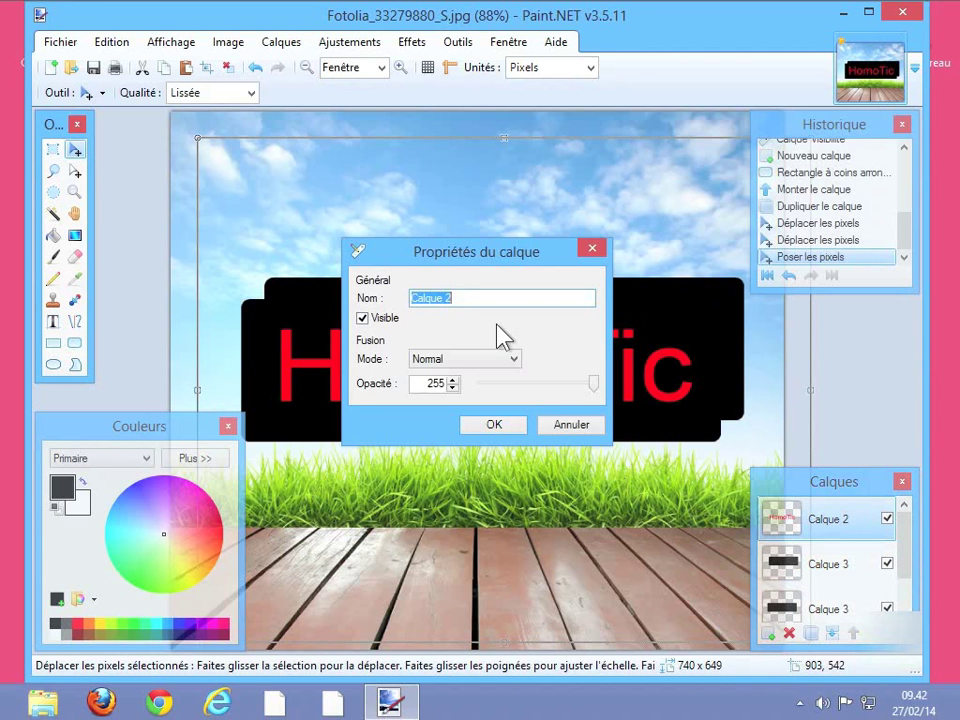
text(HomoTic)
click(489, 432)
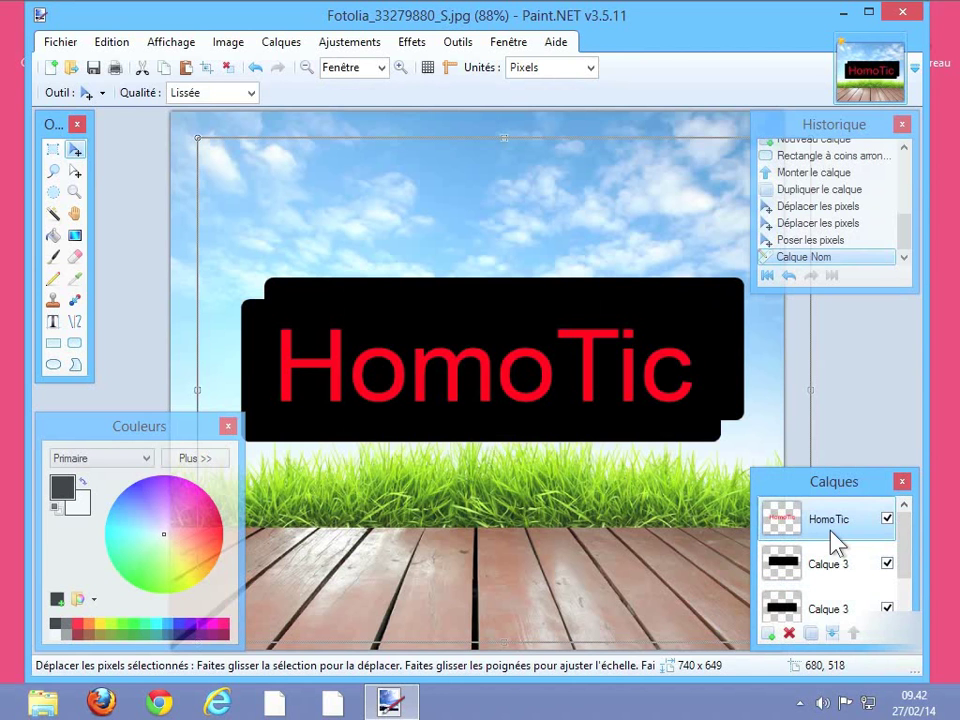
Set the opacity of the original black rectangle's layer, the lower Calque 3, to 133
click(831, 612)
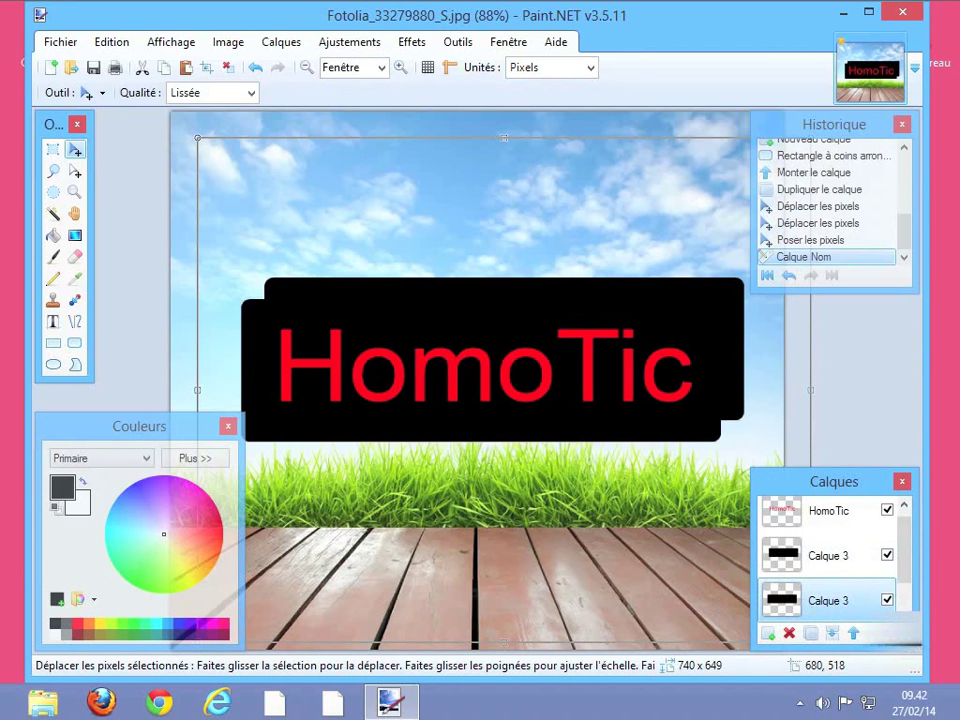
double_click(810, 605)
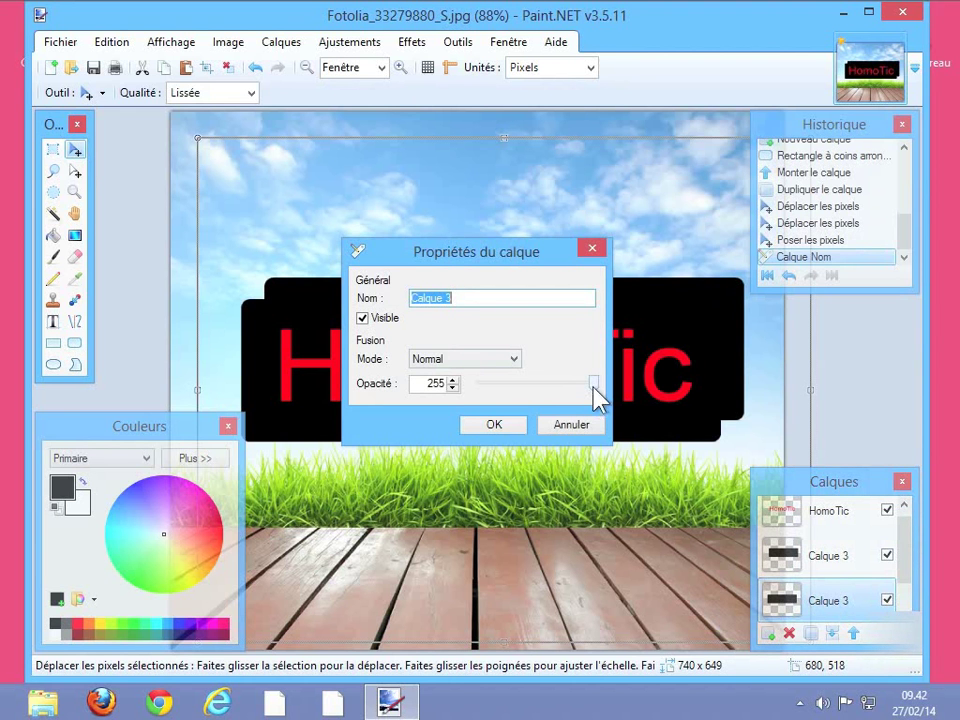
drag(593, 385, 541, 387)
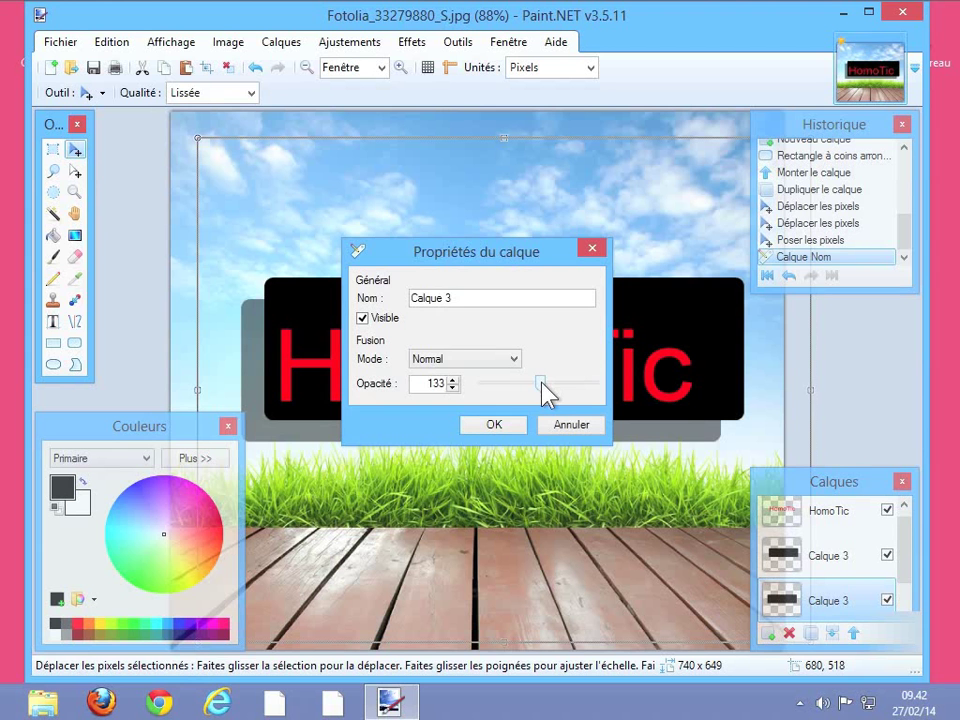
click(494, 425)
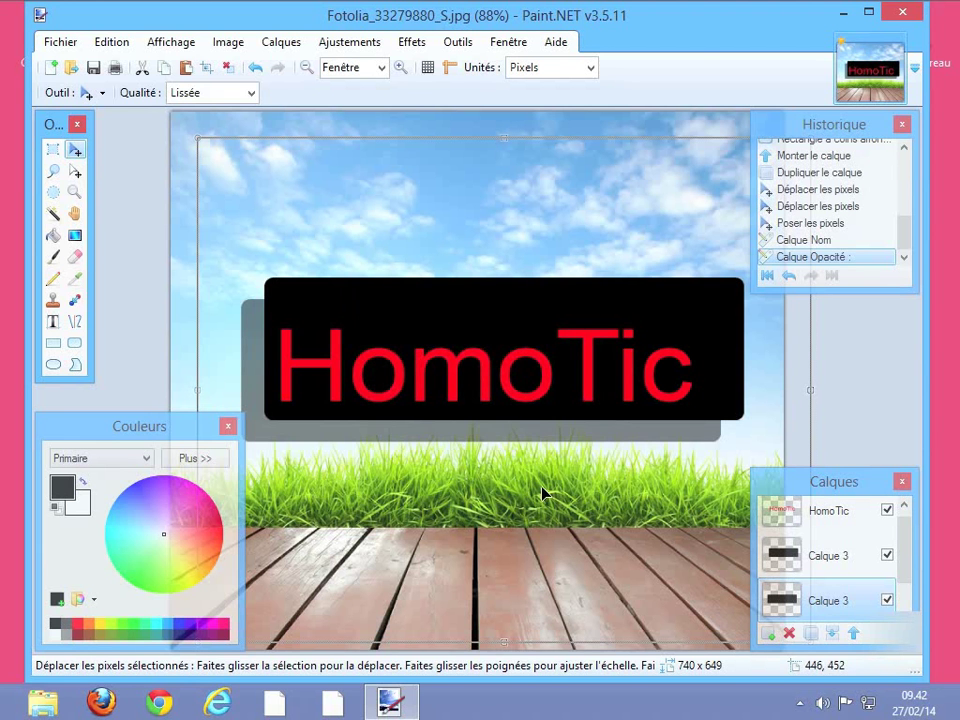
Delete the duplicated black rectangle's layer, the upper Calque 3 directly below the HomoTic layer
click(826, 560)
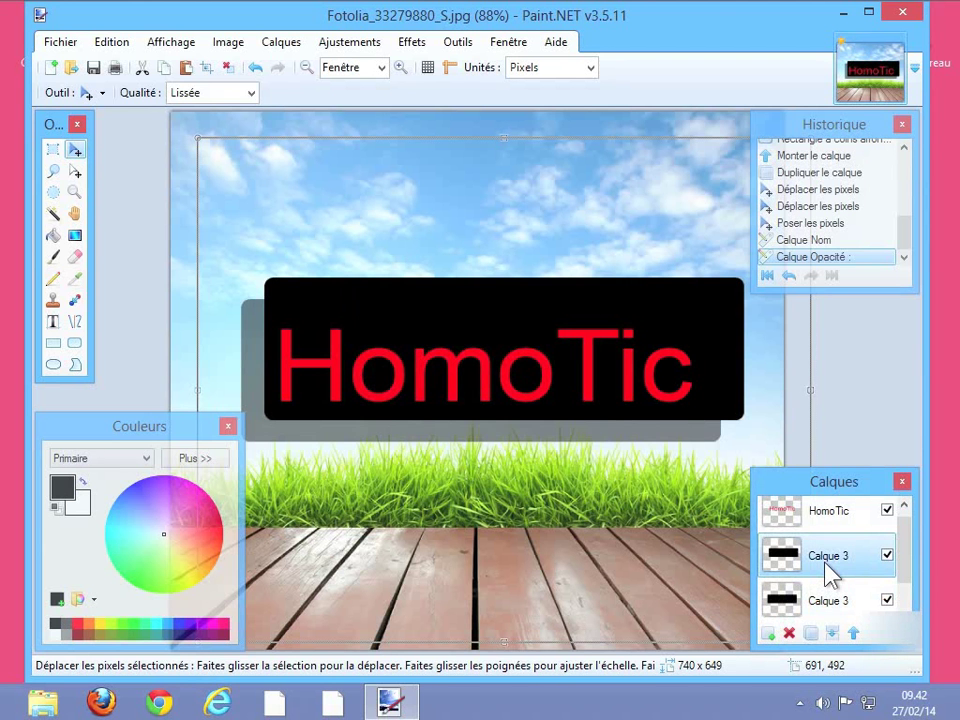
click(790, 634)
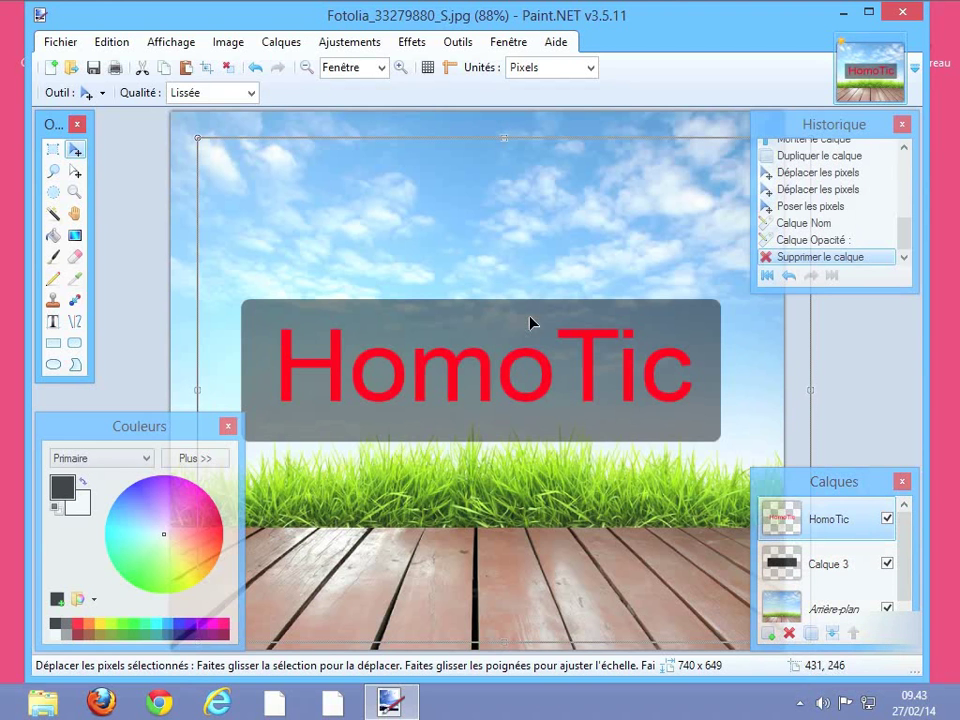
click(282, 44)
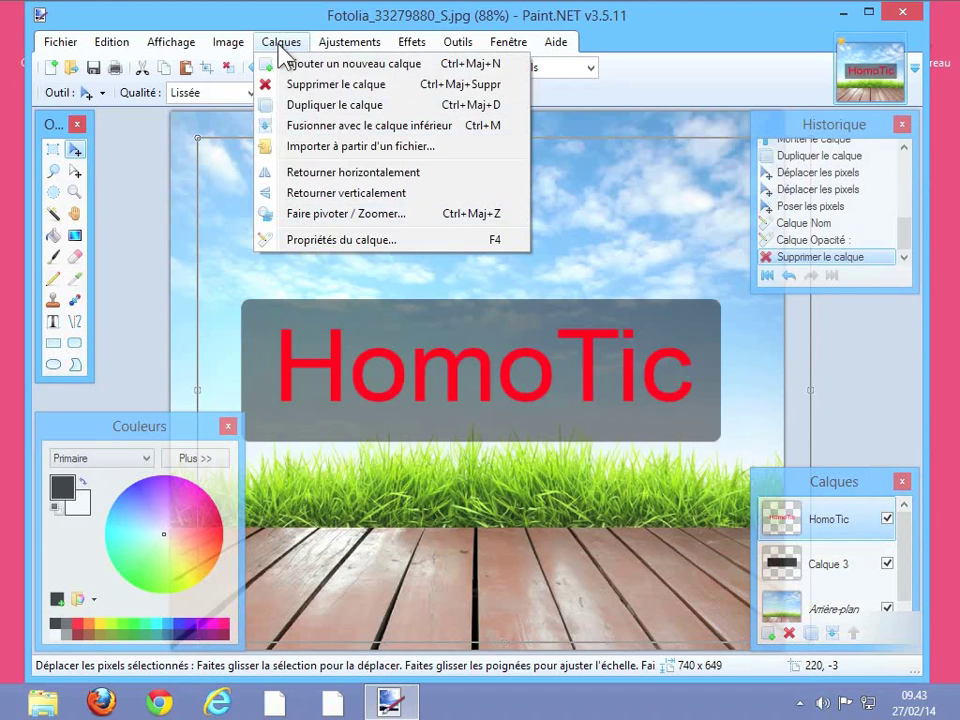
click(283, 43)
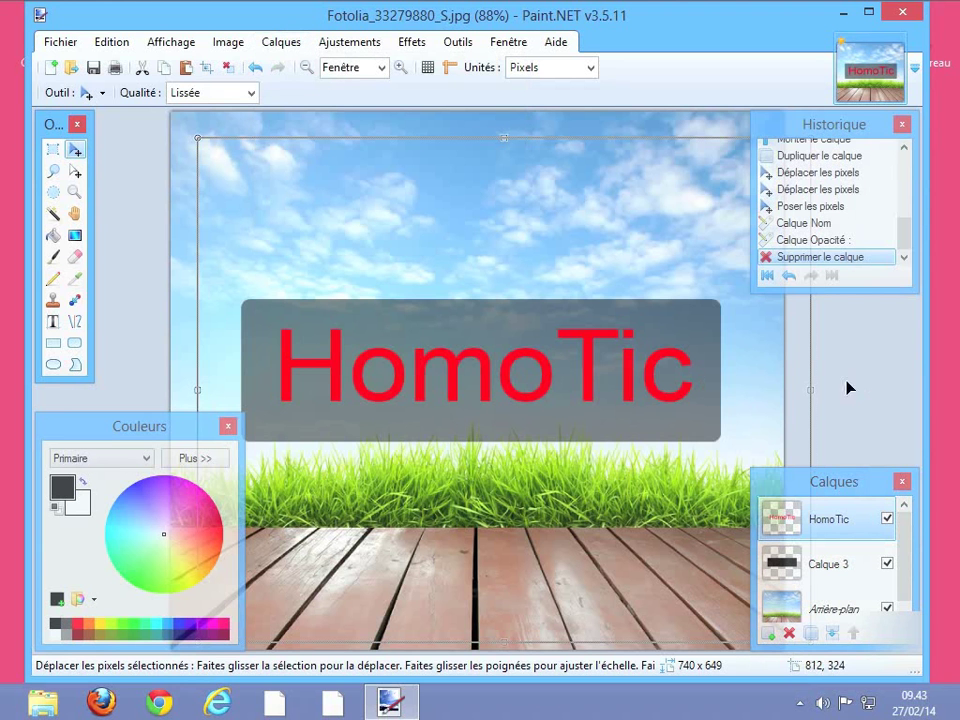
click(855, 388)
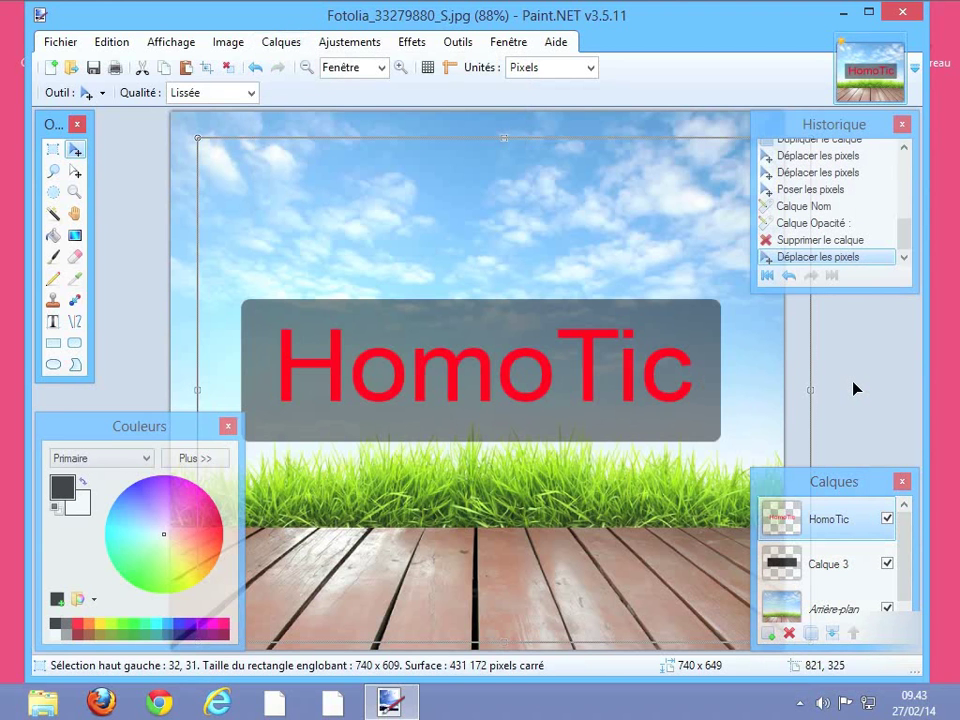